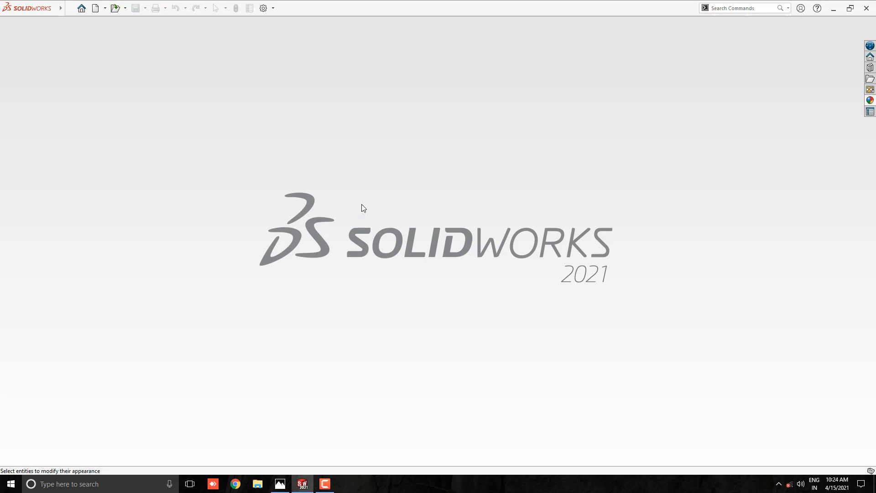
# Create a new part and arrange its window beside the reference drawing image.
pyautogui.click(287, 154)
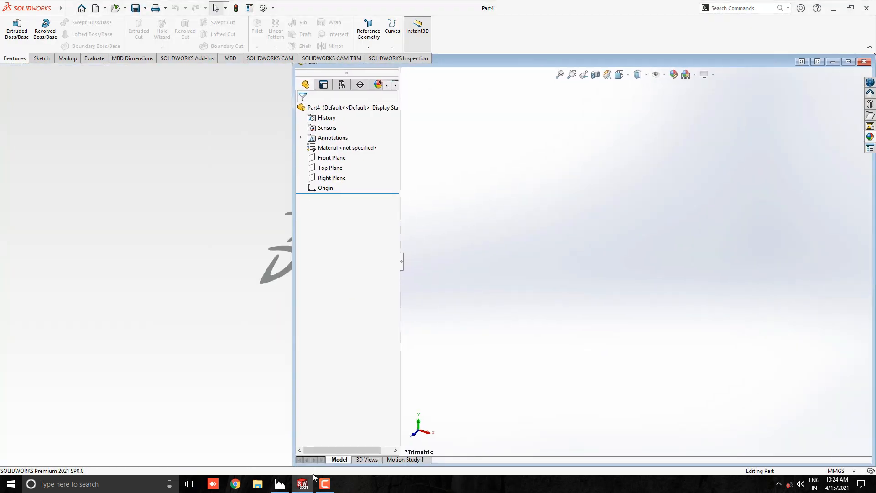
pyautogui.click(279, 483)
pyautogui.moveTo(292, 348); pyautogui.dragTo(233, 348)
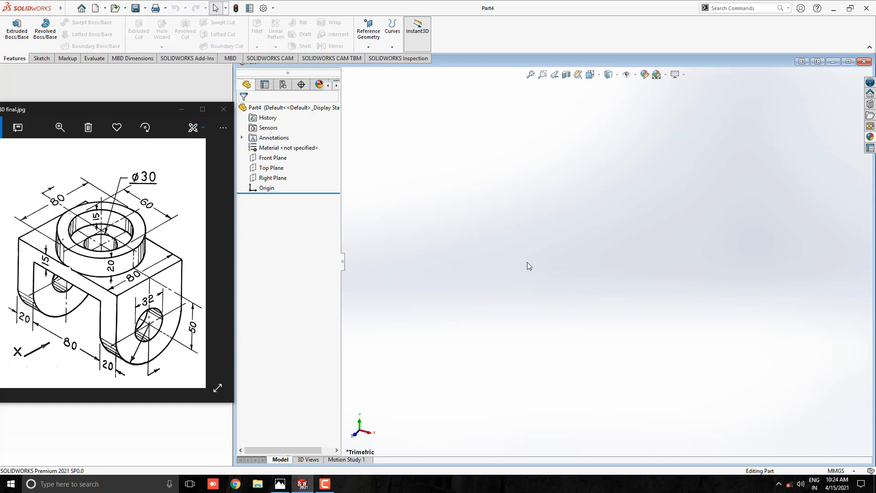
# Sketch a center rectangle on the Top Plane at the origin, 120 mm wide and 80 mm high.
pyautogui.click(271, 167)
pyautogui.click(299, 161)
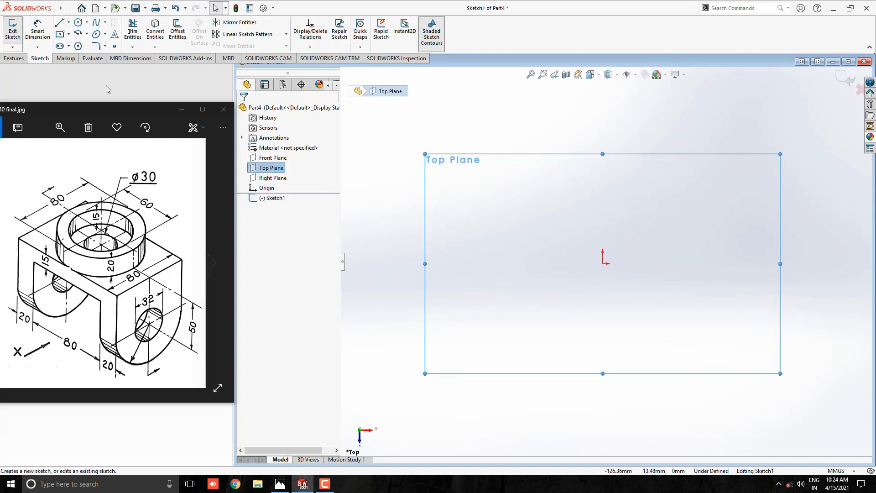
pyautogui.click(59, 34)
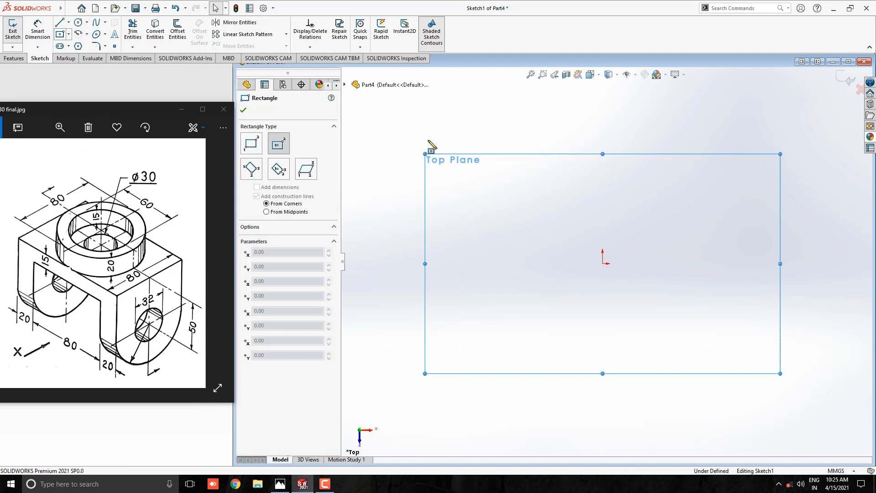
pyautogui.click(603, 263)
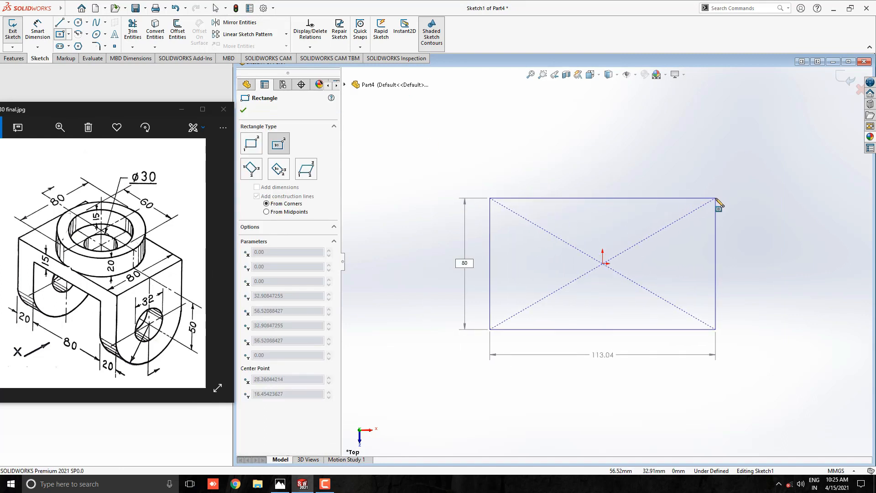
pyautogui.press('Tab')
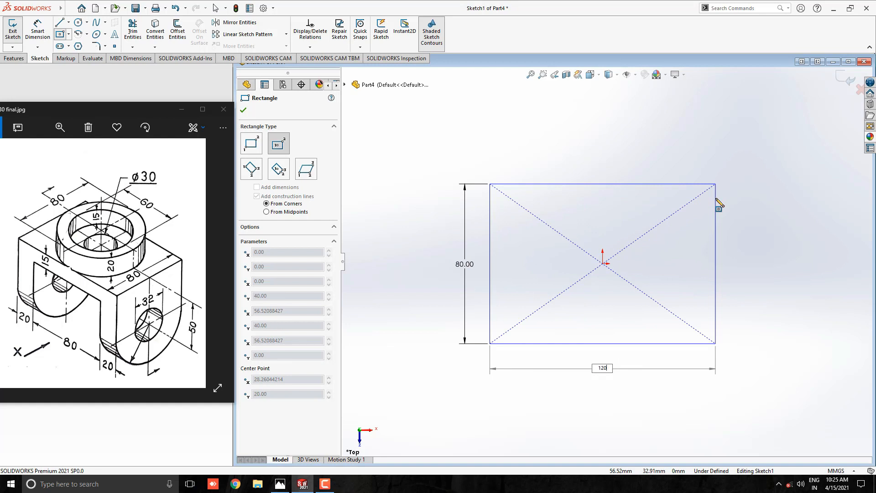
pyautogui.press('Return')
pyautogui.press('Escape')
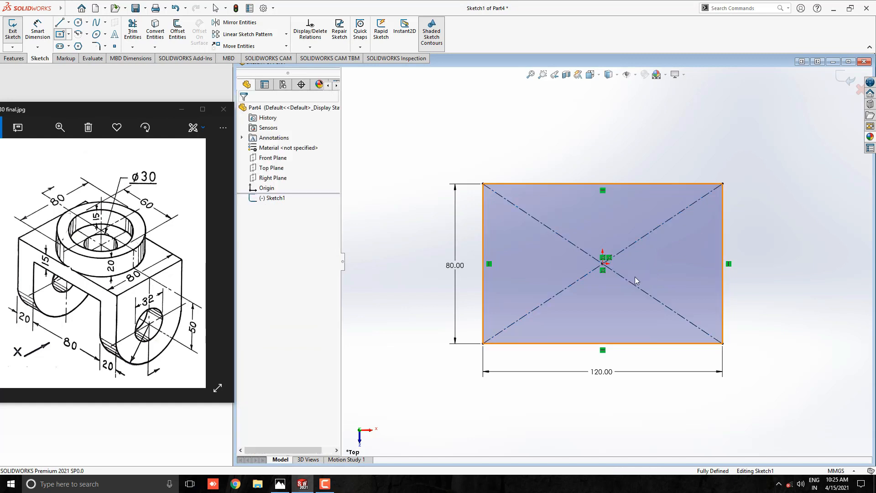
# Draw an 80 mm diameter circle centred on the origin inside the rectangle.
pyautogui.click(78, 22)
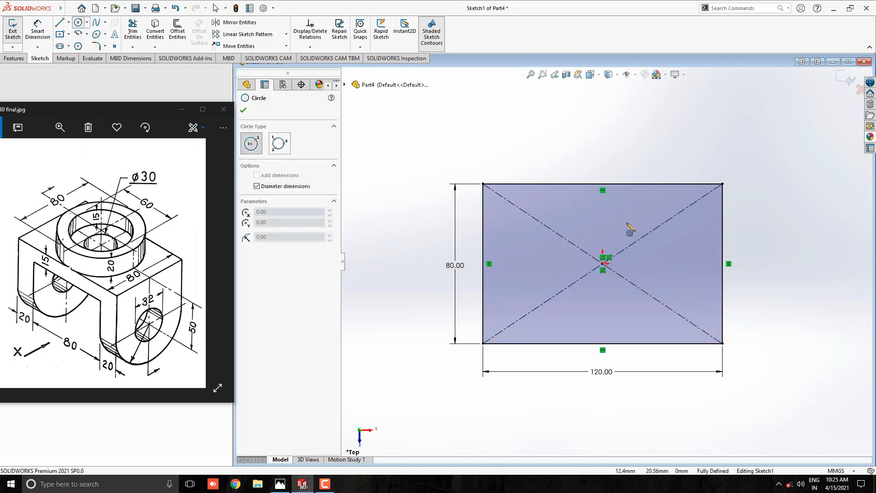
pyautogui.scroll(-2, 630, 230)
pyautogui.click(598, 273)
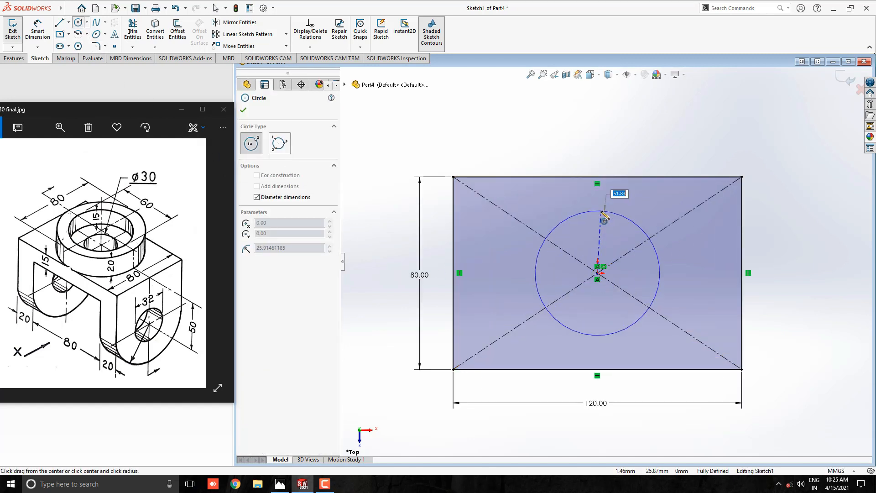
pyautogui.write('80')
pyautogui.press('Return')
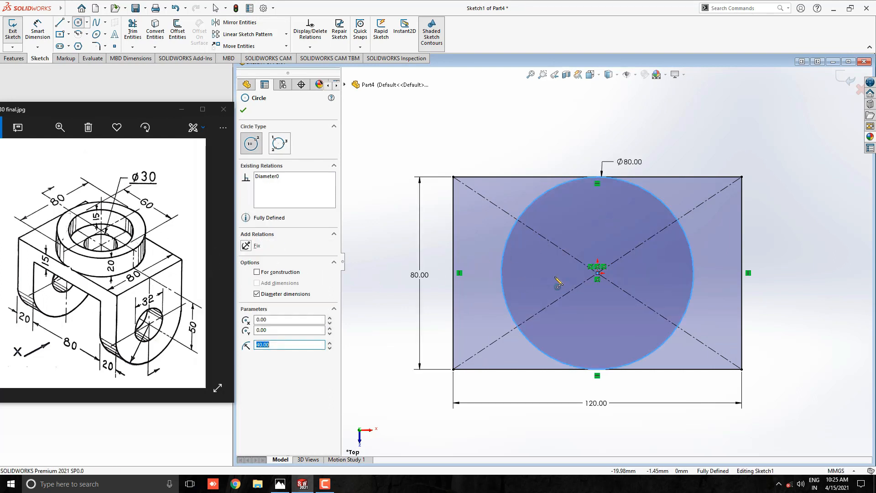
# Add two concentric circles of 30 mm and 60 mm diameter at the origin.
pyautogui.click(598, 274)
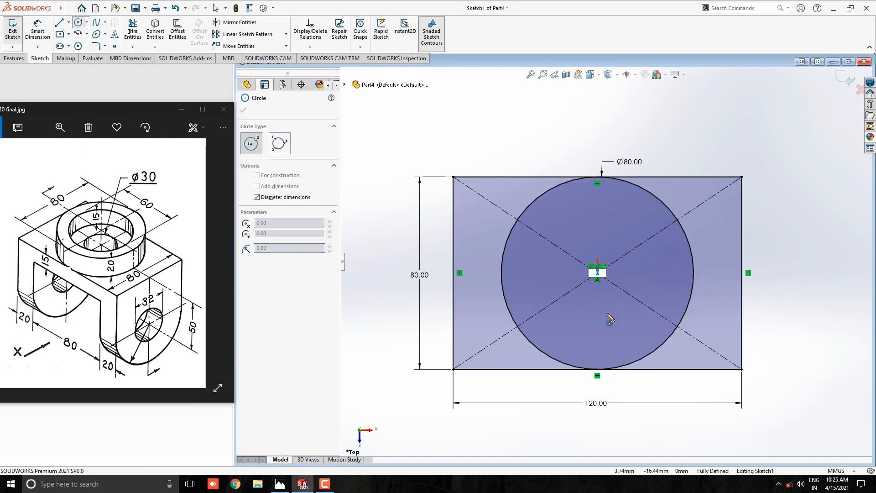
pyautogui.write('30')
pyautogui.press('Return')
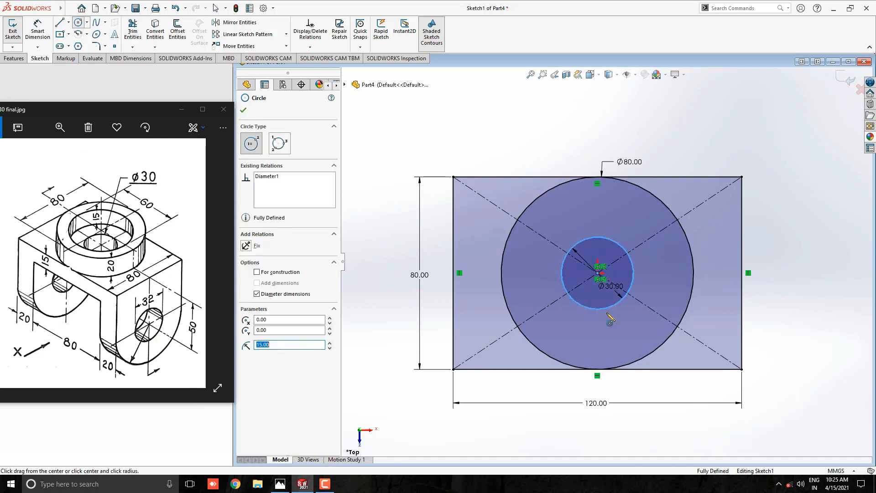
pyautogui.click(599, 274)
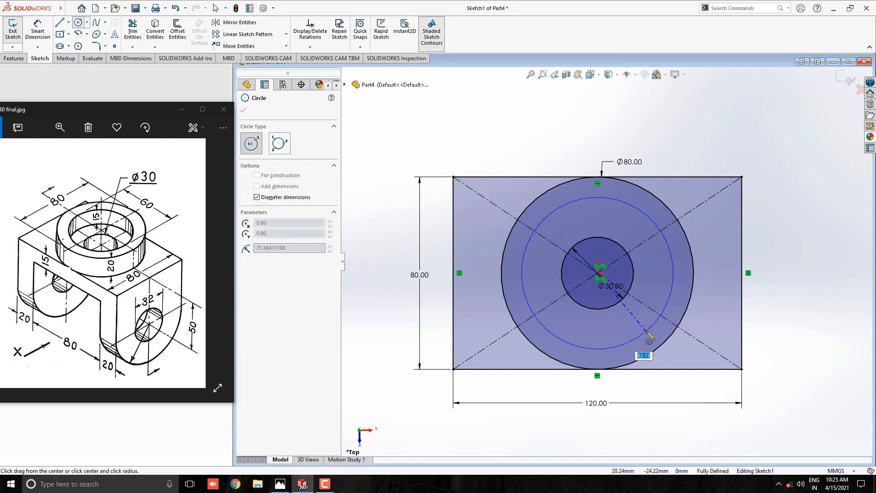
pyautogui.write('60')
pyautogui.press('Return')
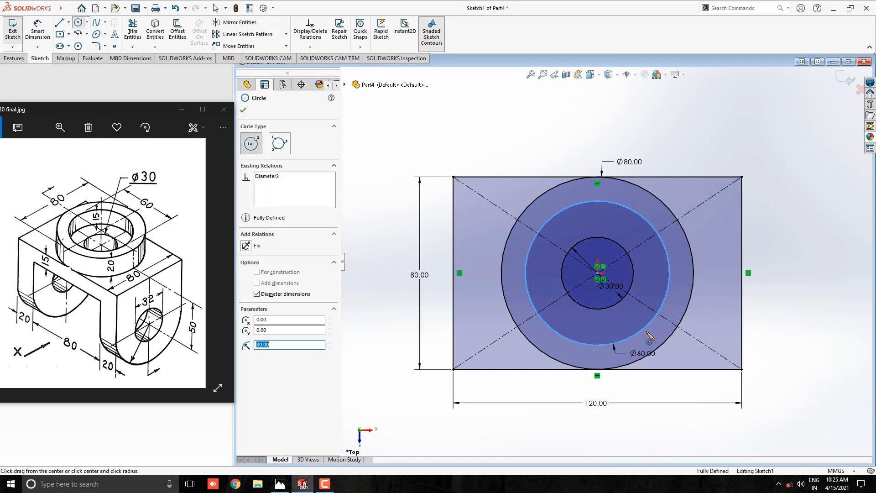
pyautogui.press('Escape')
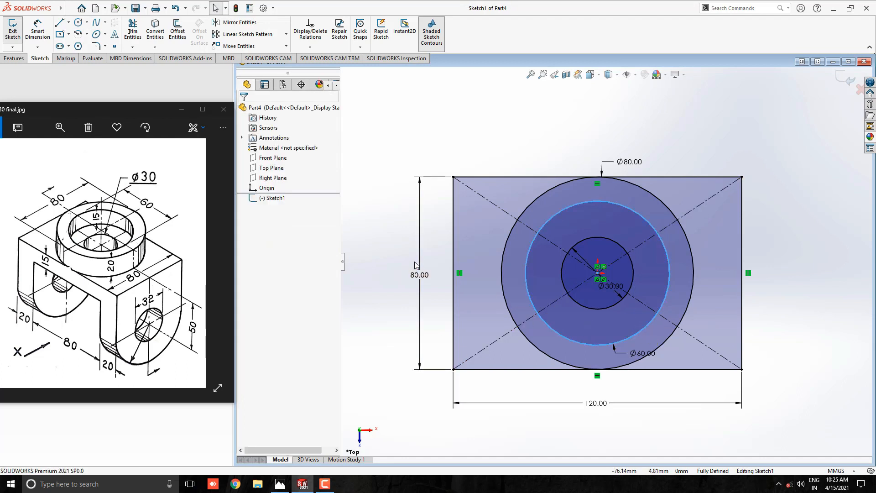
pyautogui.click(392, 265)
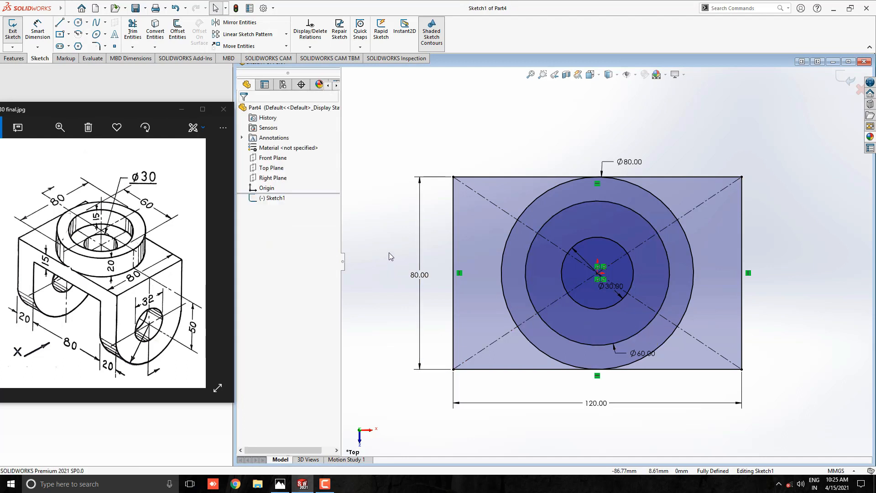
# Extrude the rectangle contour with the 30 mm circle as a hole 15 mm downward, using a blind boss in the reversed direction.
pyautogui.click(14, 58)
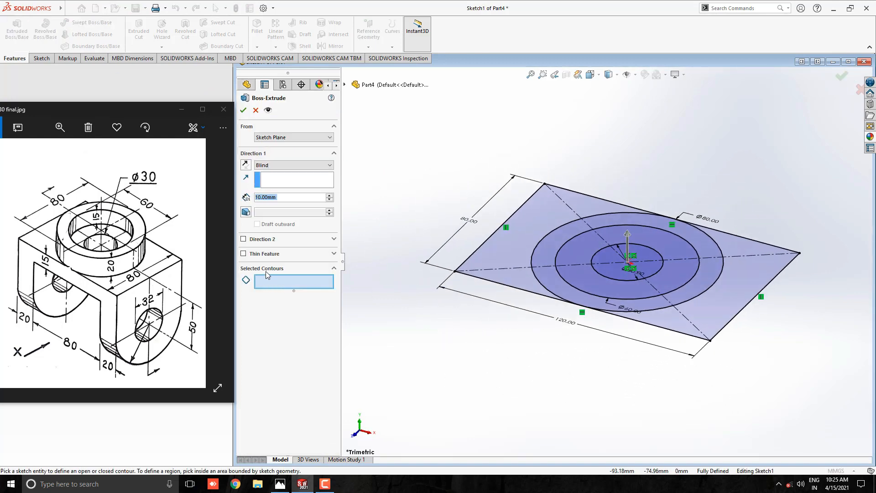
pyautogui.click(280, 281)
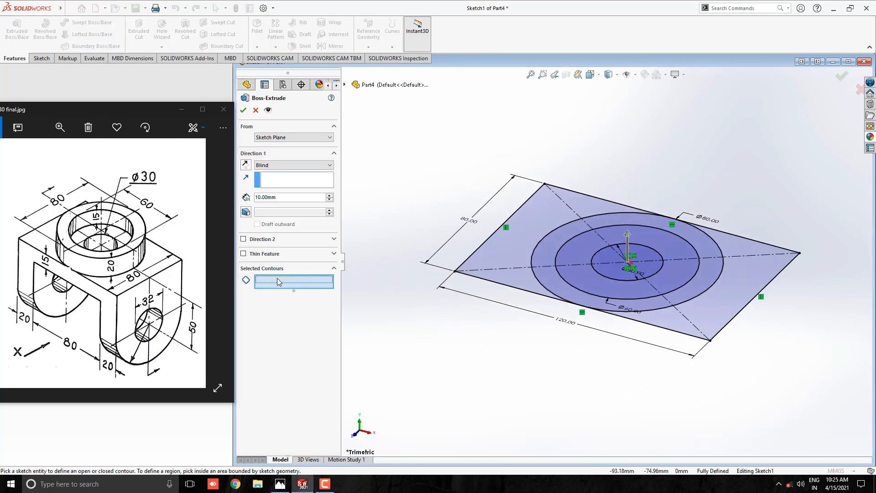
pyautogui.click(627, 279)
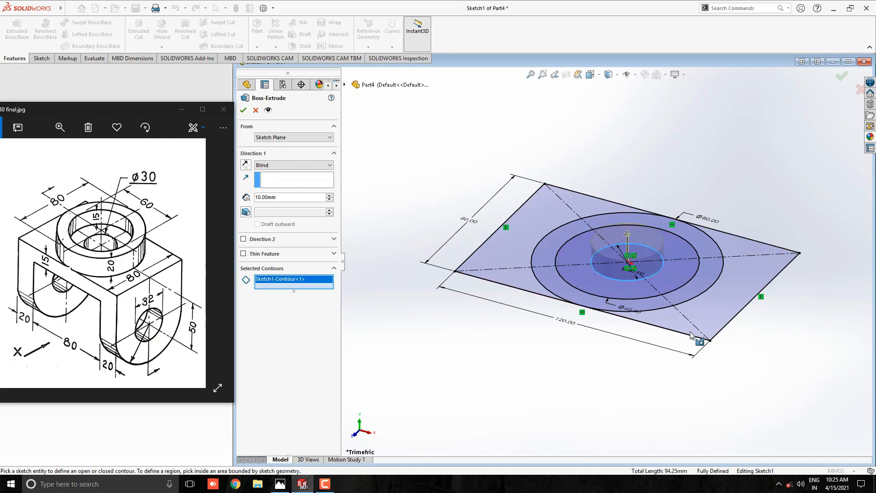
pyautogui.click(721, 332)
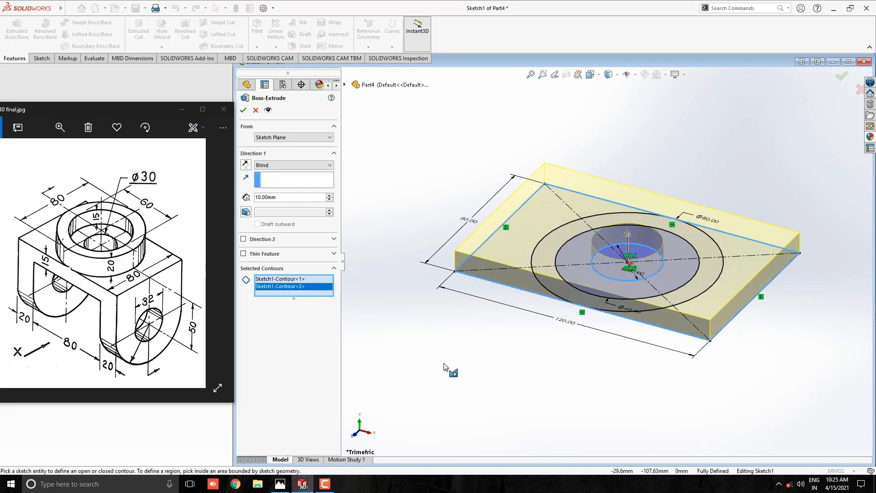
pyautogui.click(246, 166)
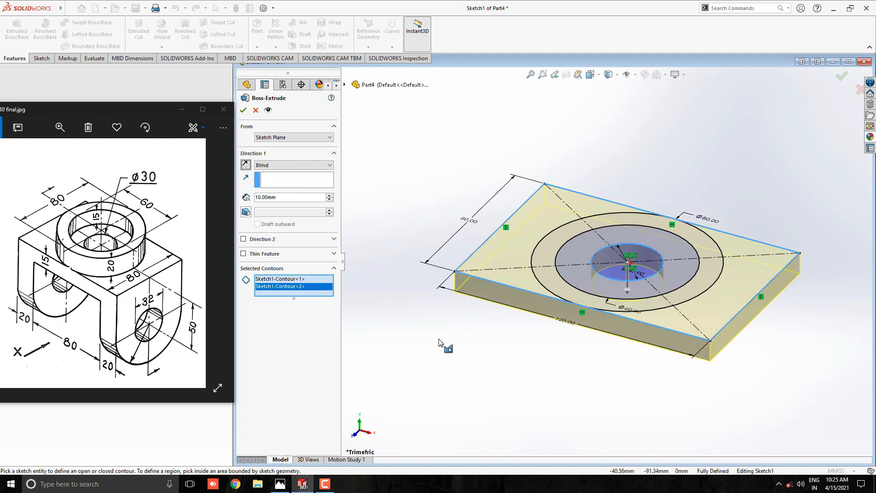
pyautogui.doubleClick(264, 202)
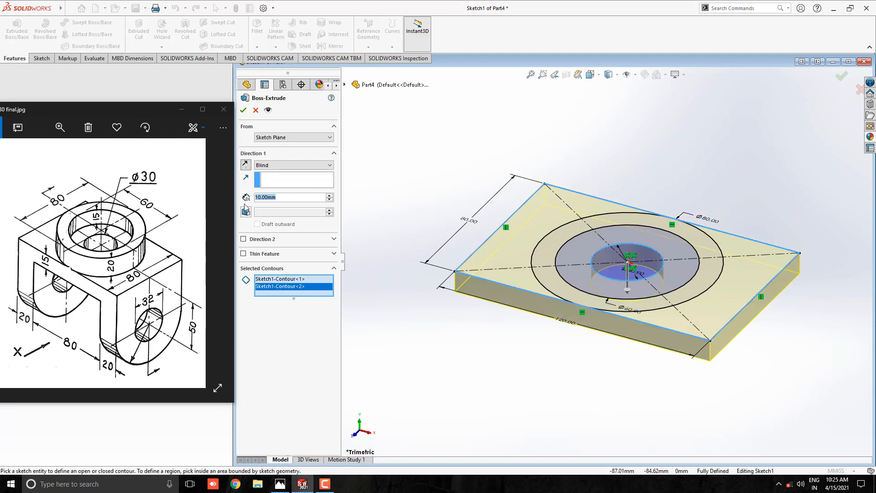
pyautogui.write('15')
pyautogui.press('Return')
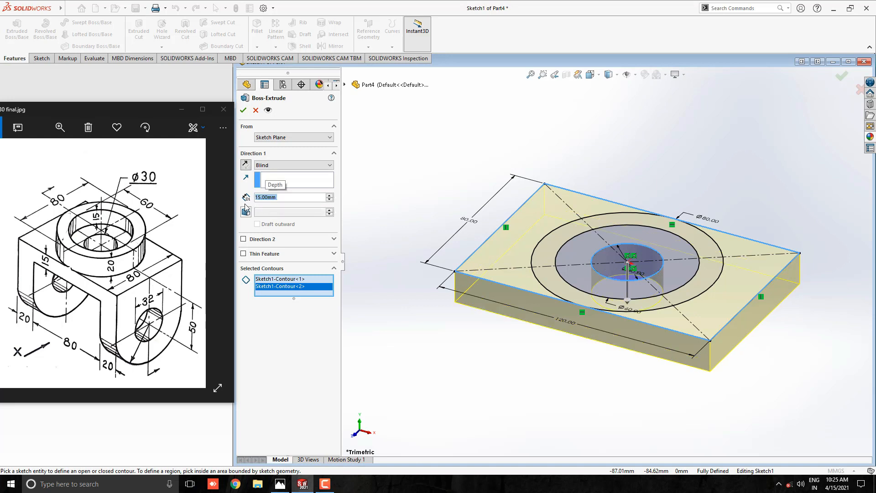
pyautogui.click(243, 110)
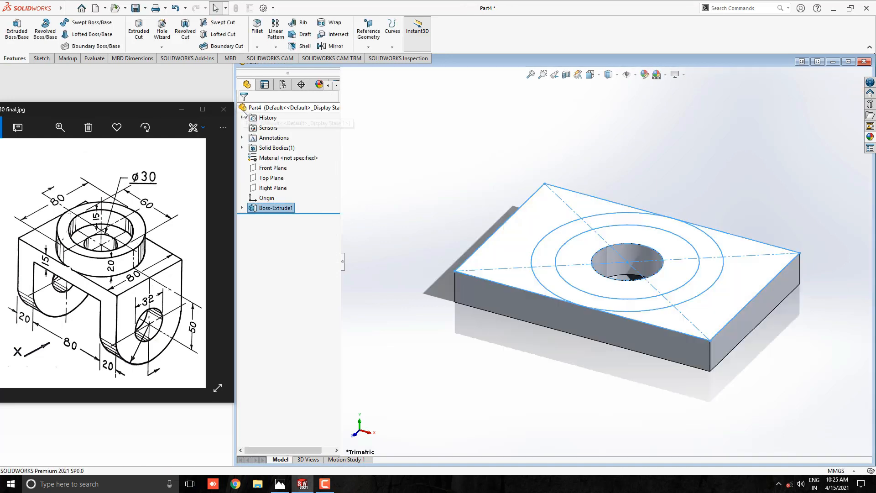
pyautogui.click(395, 232)
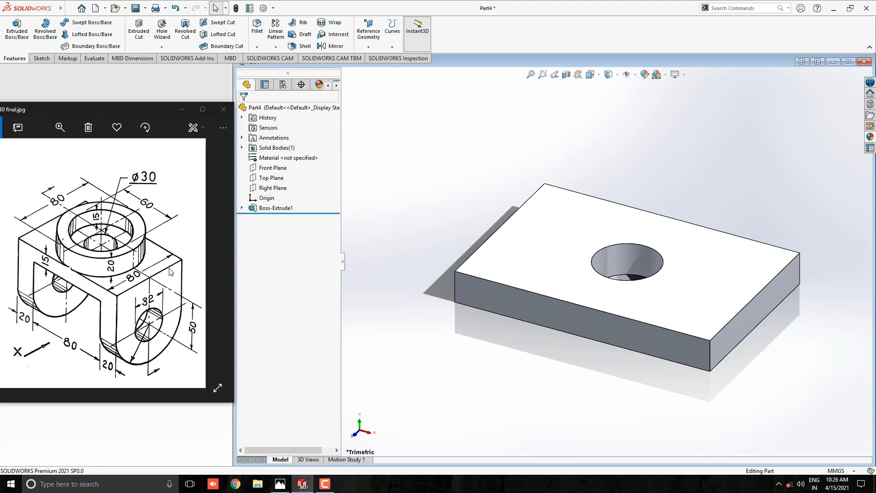
# Reuse the base sketch to extrude the ring between the 30 mm and 60 mm circles 5 mm upward, merged with the plate.
pyautogui.click(242, 208)
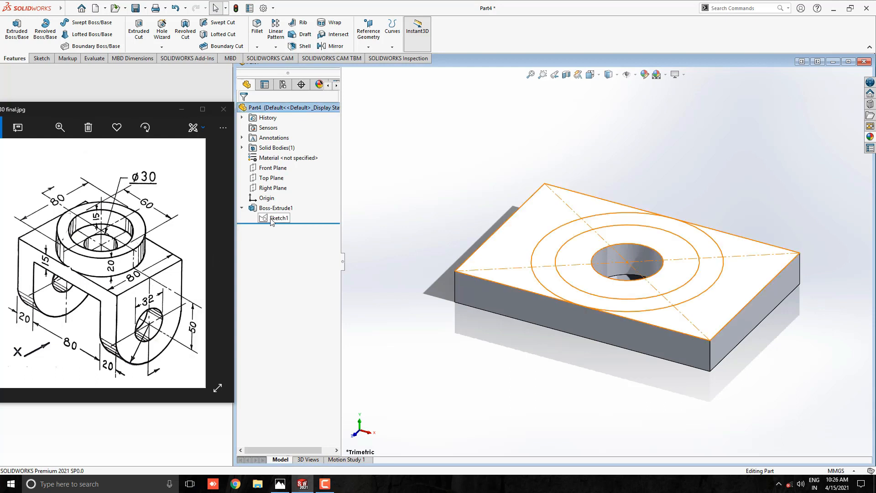
pyautogui.click(275, 218)
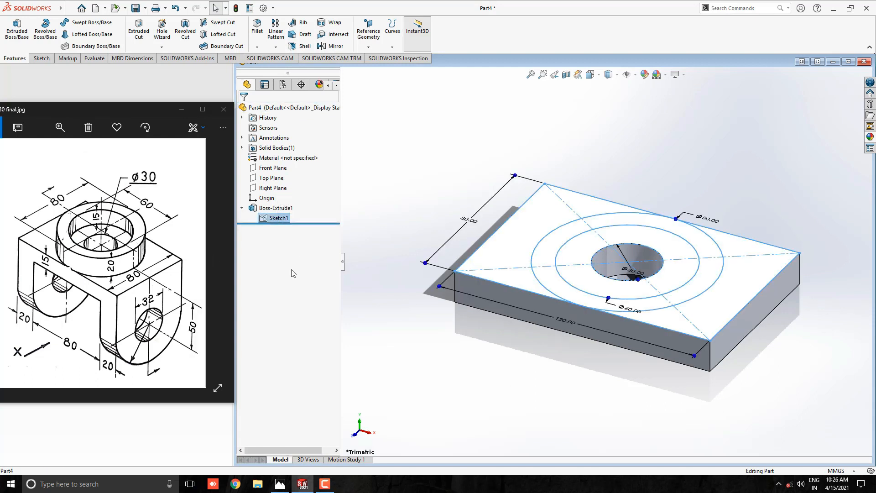
pyautogui.click(17, 28)
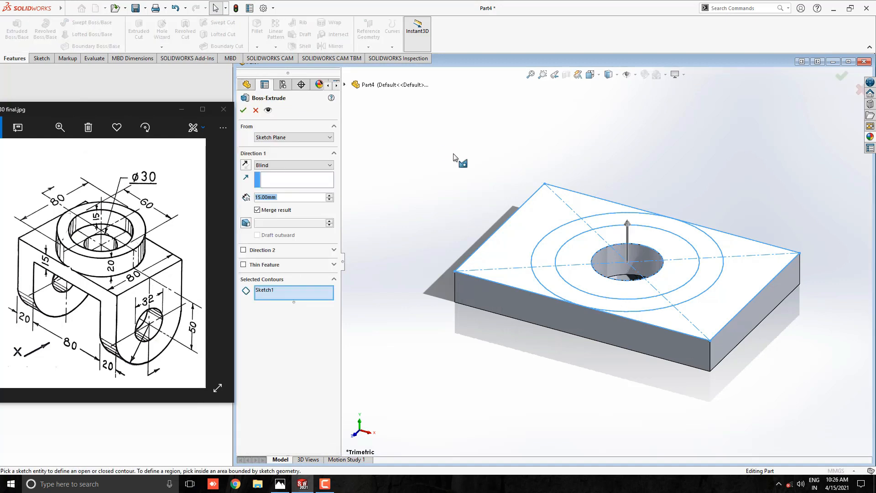
pyautogui.click(569, 257)
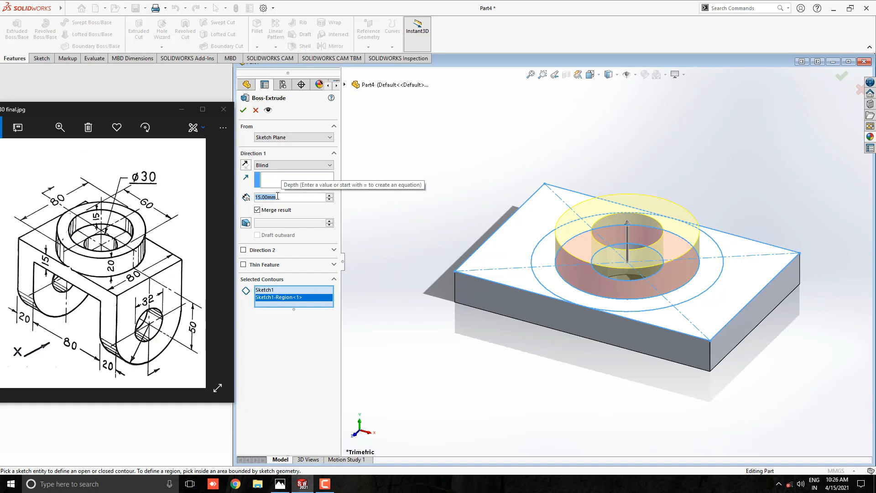
pyautogui.write('5')
pyautogui.press('Return')
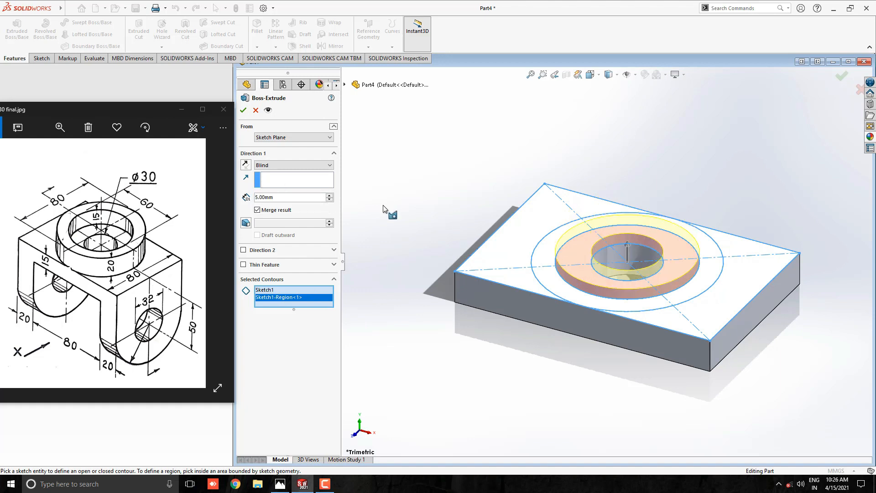
pyautogui.click(243, 111)
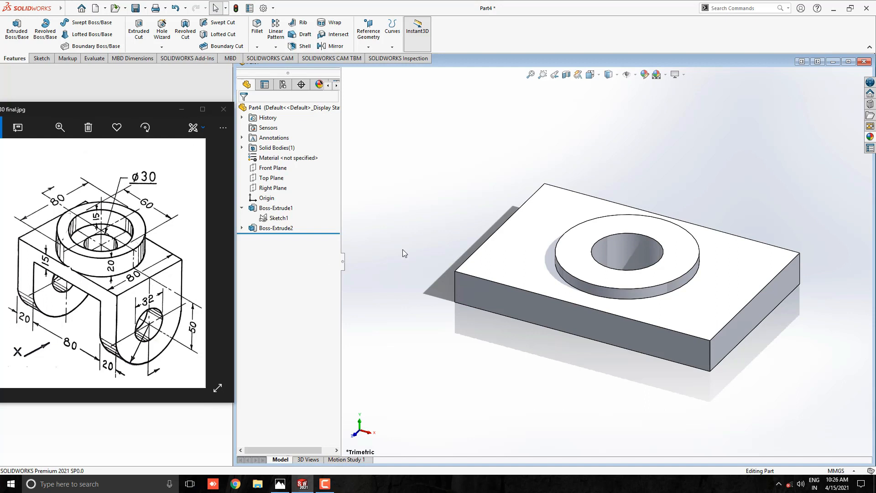
# Extrude the base sketch's ring between the 60 mm and 80 mm circles 20 mm upward, merged with the body.
pyautogui.click(276, 218)
pyautogui.click(17, 30)
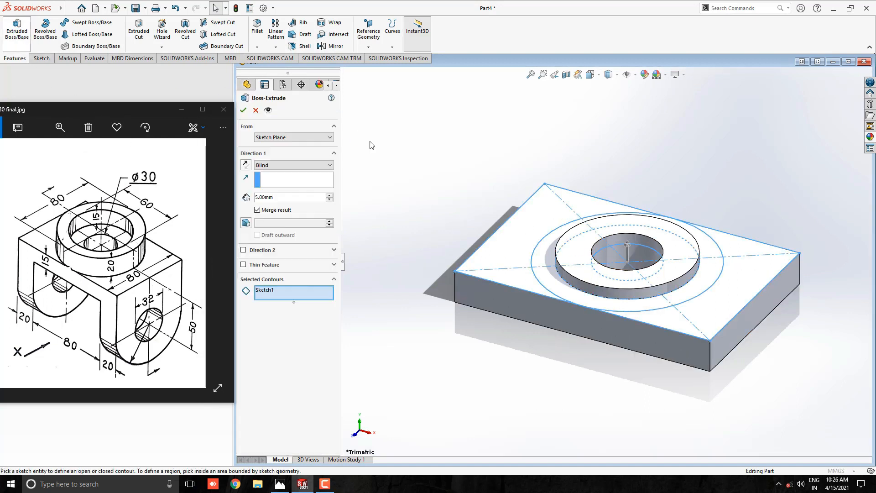
pyautogui.click(541, 251)
pyautogui.click(255, 197)
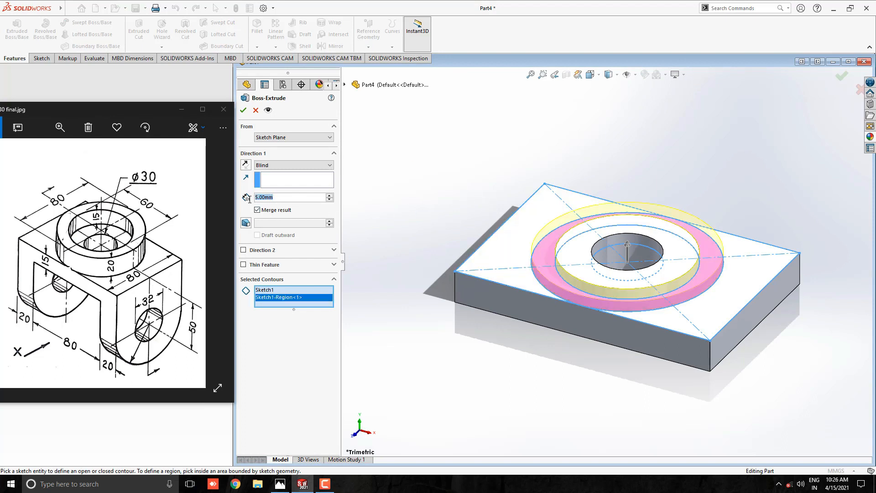
pyautogui.write('20')
pyautogui.press('Return')
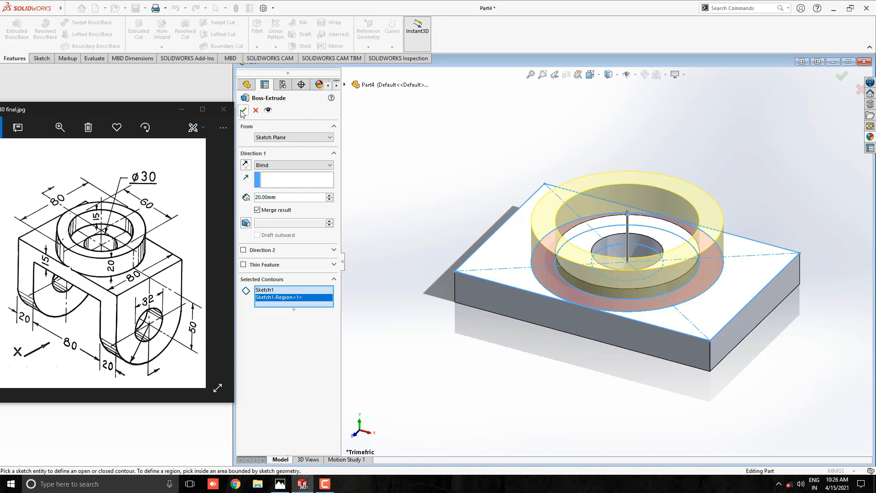
pyautogui.press('Return')
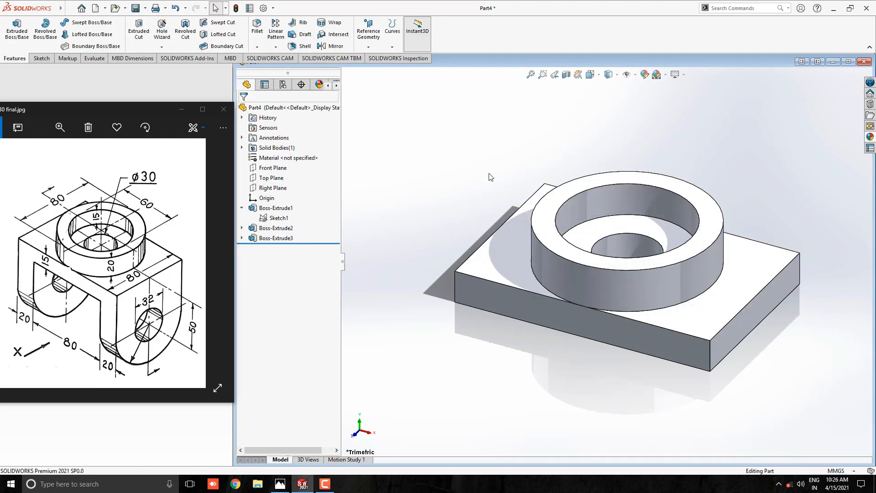
# On the plate's +X end face, sketch a vertical straight slot from the origin downward, 50 mm between centres and 80 mm wide.
pyautogui.moveTo(598, 204)
pyautogui.mouseDown(button='middle')
pyautogui.moveTo(560, 263)
pyautogui.moveTo(591, 123)
pyautogui.moveTo(569, 143)
pyautogui.moveTo(607, 207)
pyautogui.moveTo(581, 206)
pyautogui.mouseUp(button='middle')
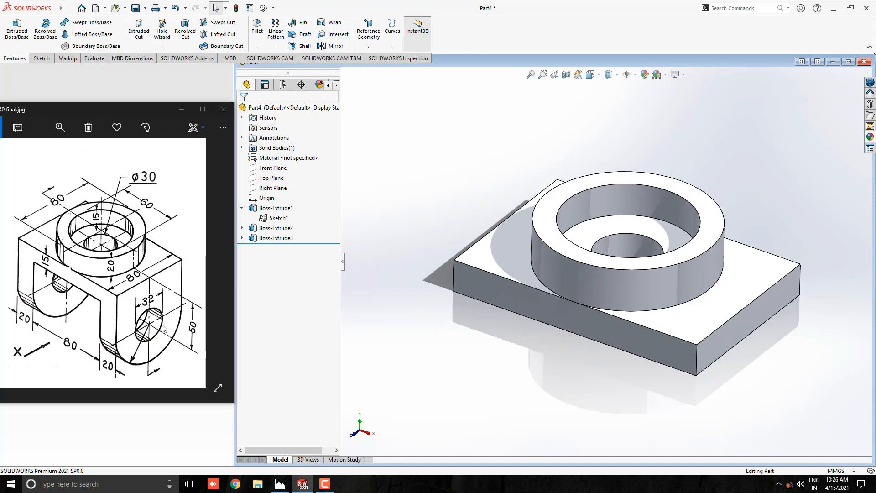
pyautogui.click(737, 327)
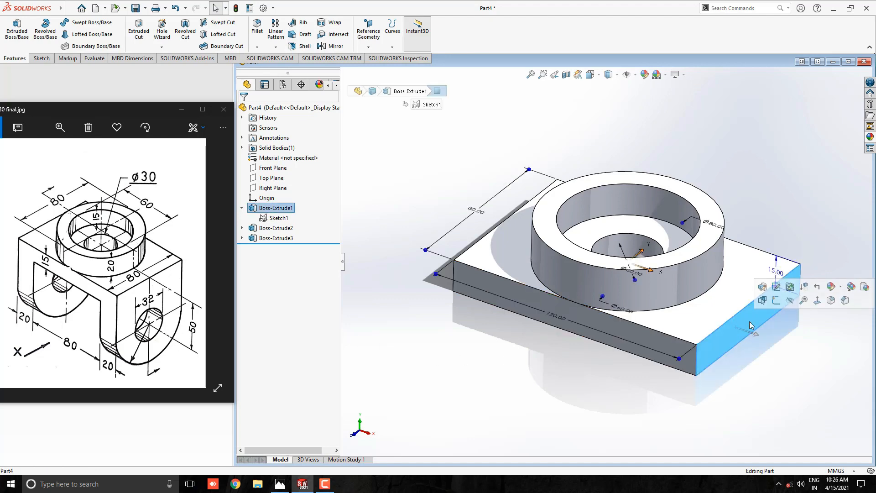
pyautogui.click(776, 302)
pyautogui.scroll(4, 590, 296)
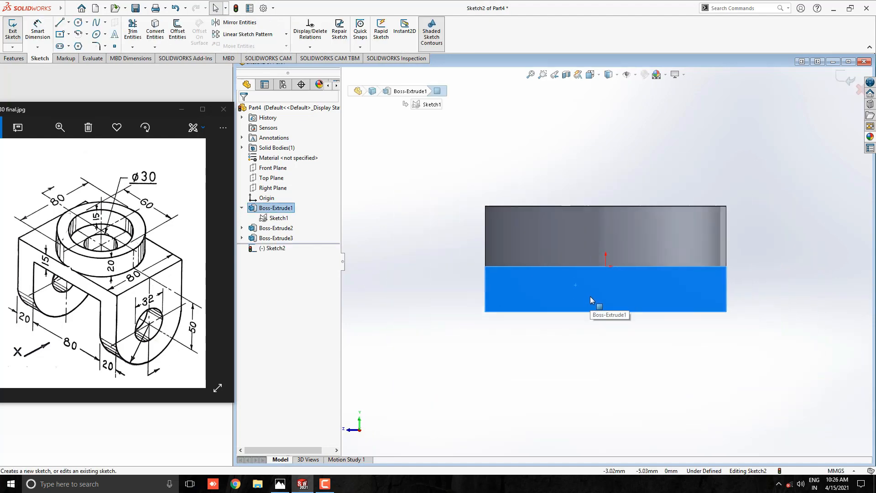
pyautogui.scroll(-2, 641, 367)
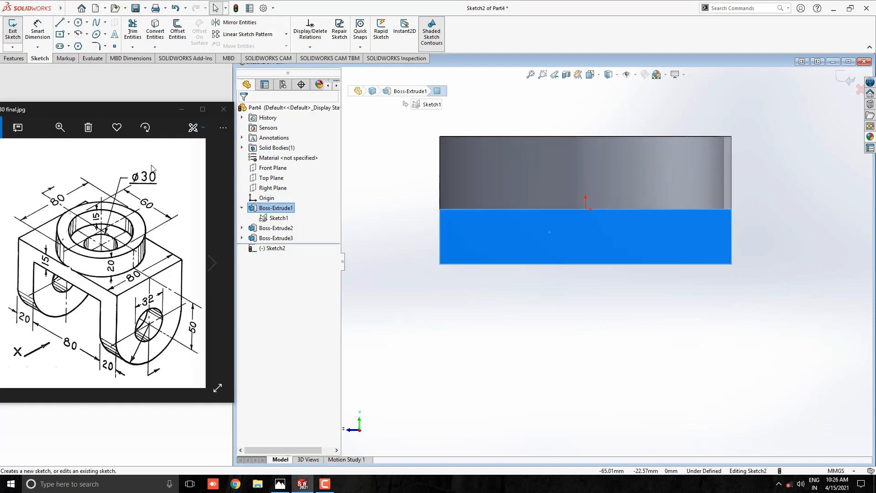
pyautogui.click(60, 46)
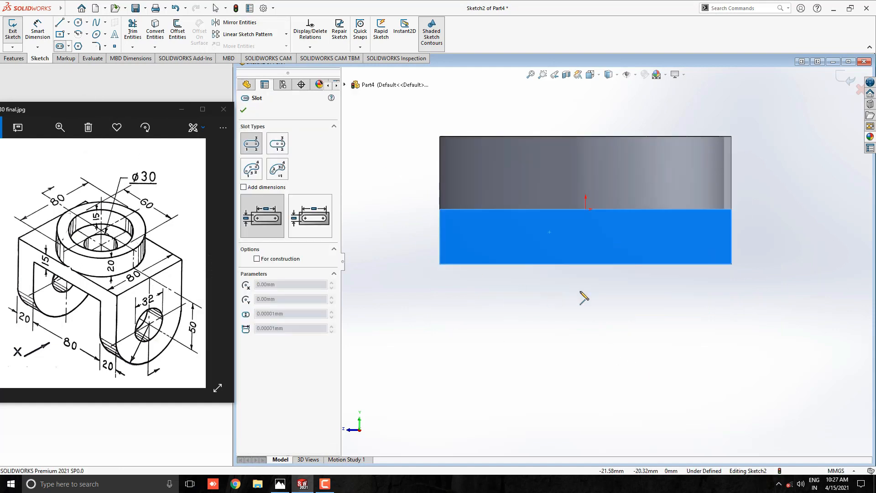
pyautogui.click(586, 209)
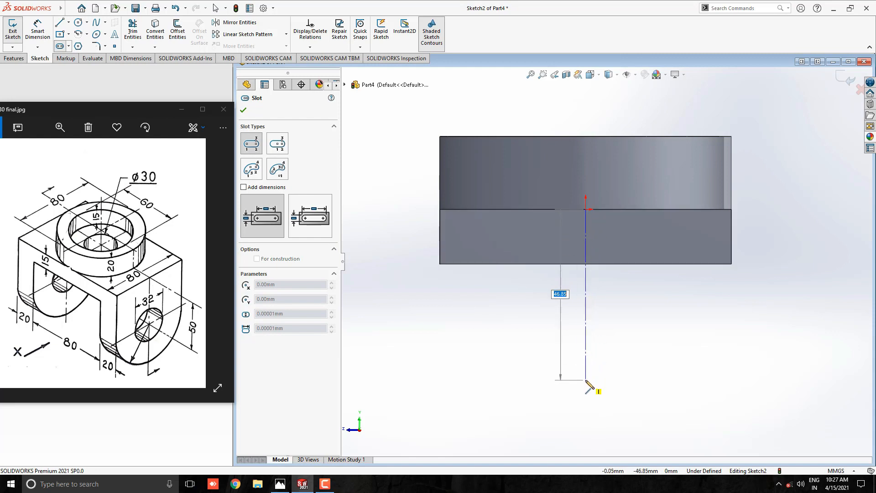
pyautogui.write('50')
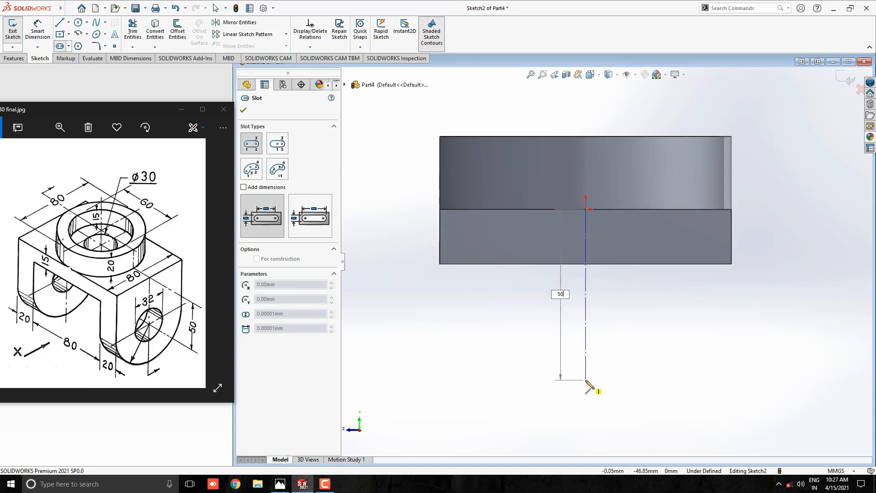
pyautogui.press('Return')
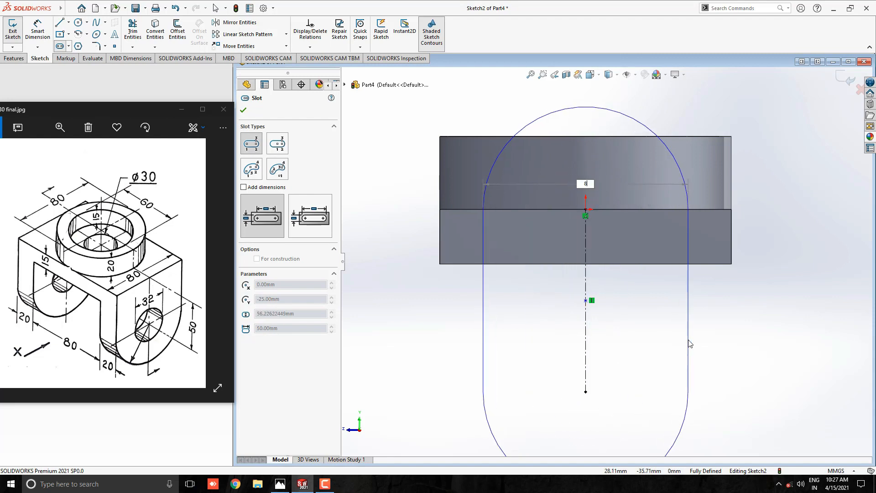
pyautogui.write('80')
pyautogui.press('Return')
pyautogui.press('Escape')
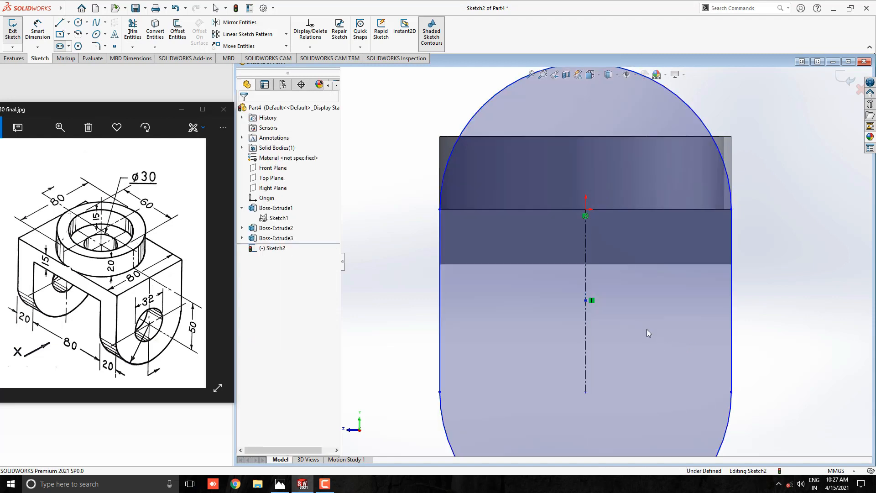
# Draw a horizontal line across the slot along the plate's top edge, joining the two ends of the upper arc.
pyautogui.press('f')
pyautogui.scroll(-1, 662, 415)
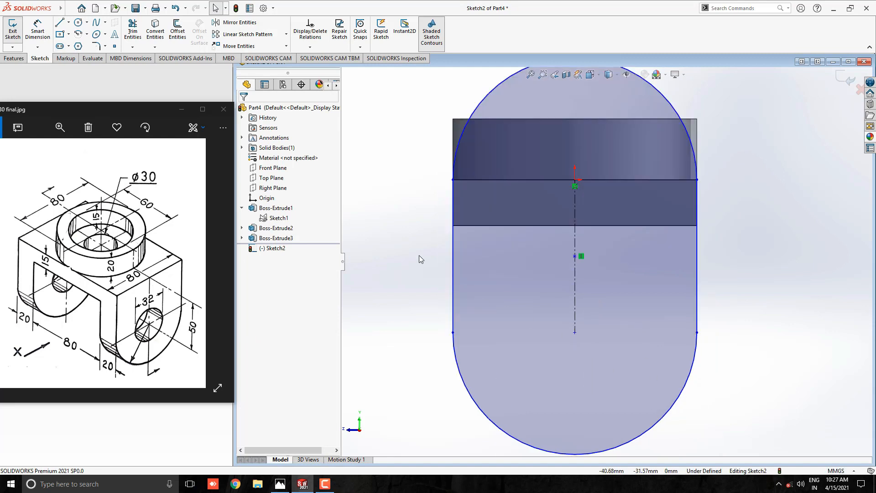
pyautogui.press('l')
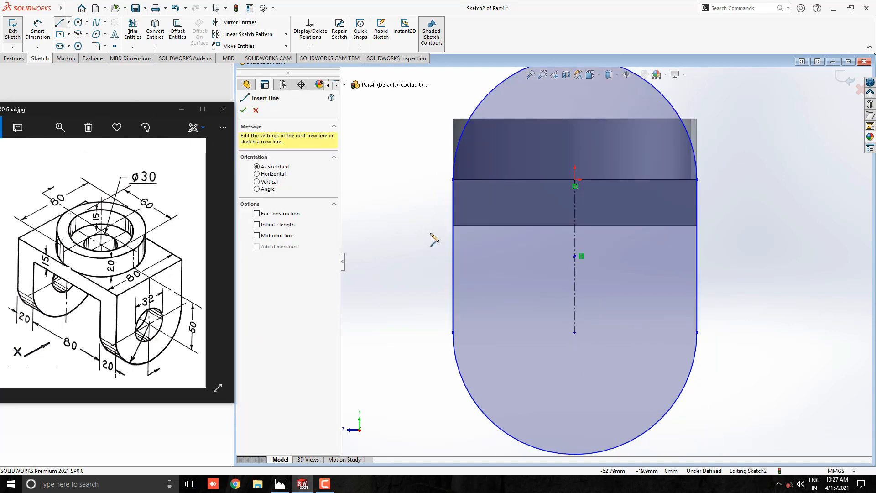
pyautogui.click(453, 180)
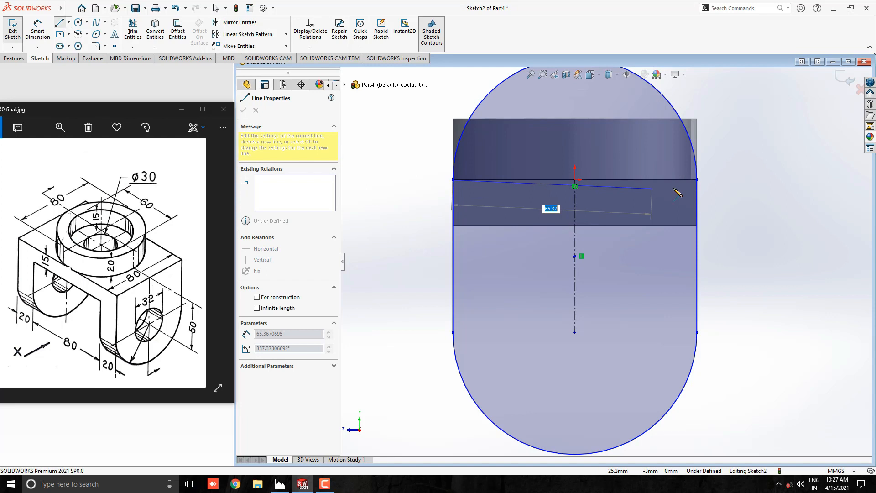
pyautogui.doubleClick(696, 180)
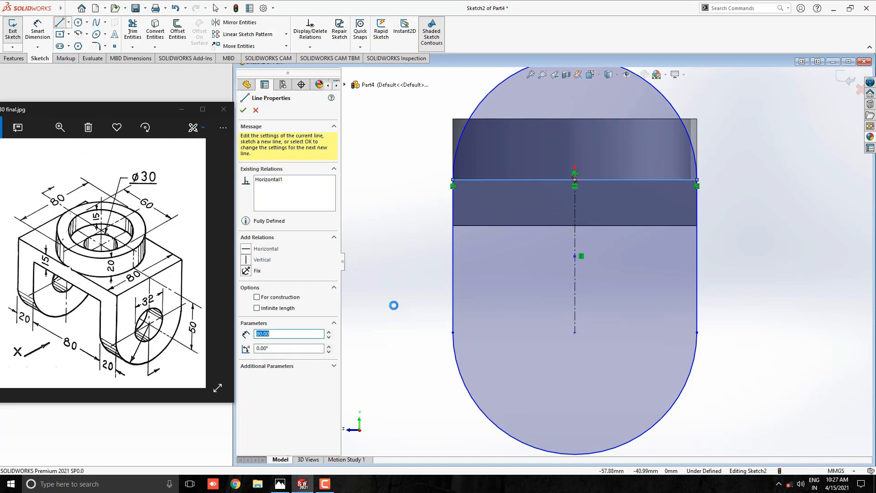
pyautogui.press('Escape')
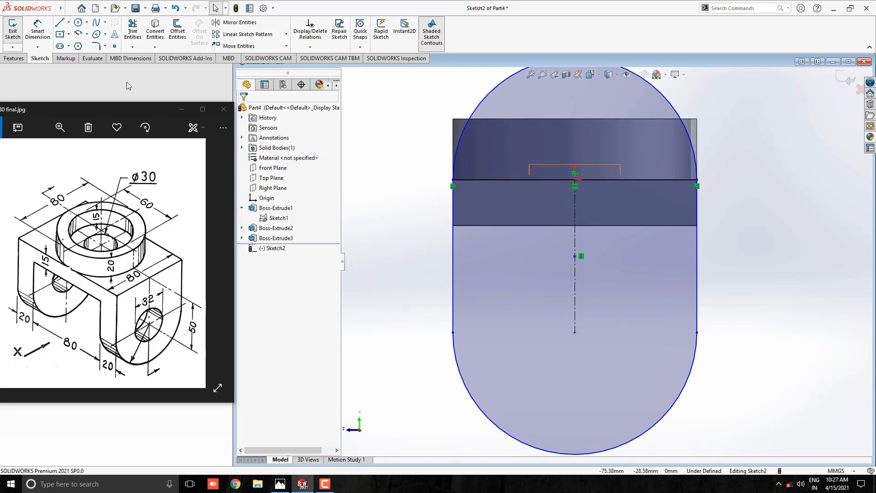
# Add a 32 mm diameter circle centred on the slot's lower arc centre.
pyautogui.click(78, 21)
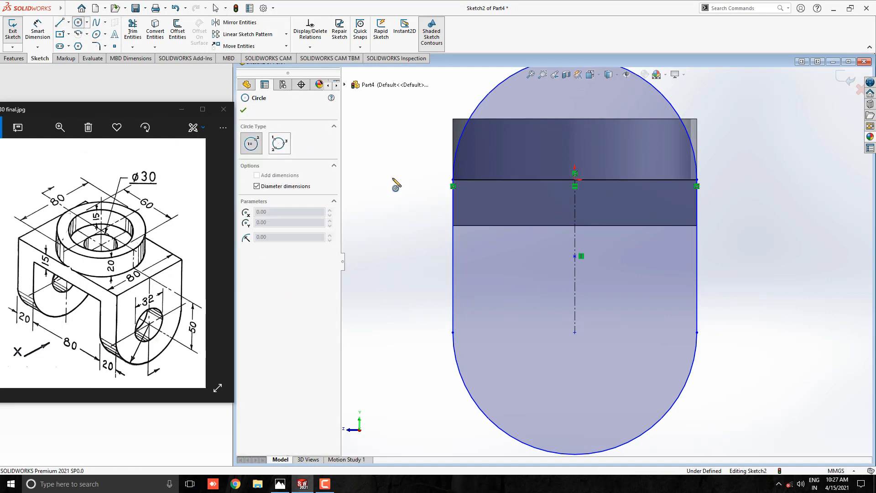
pyautogui.click(575, 332)
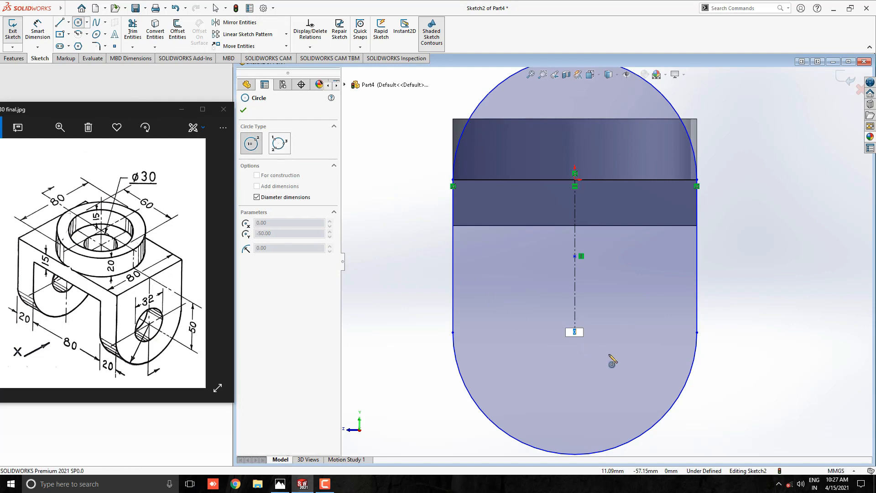
pyautogui.click(574, 332)
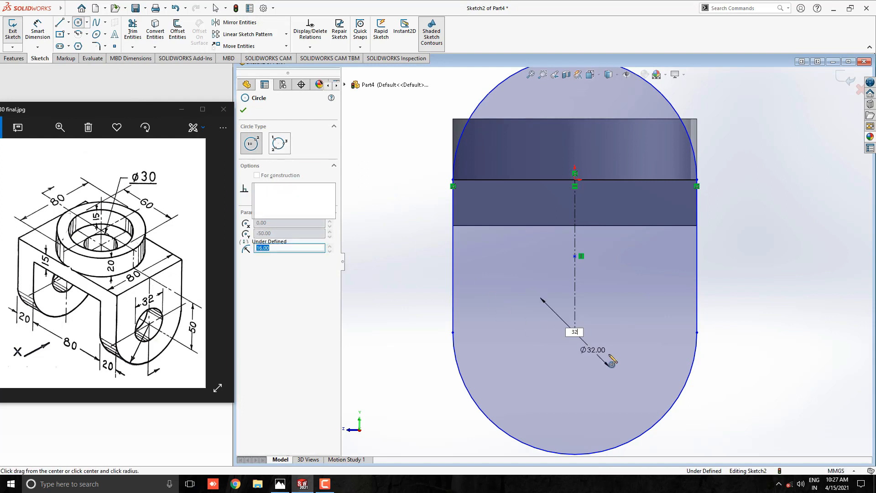
pyautogui.click(612, 362)
pyautogui.press('Escape')
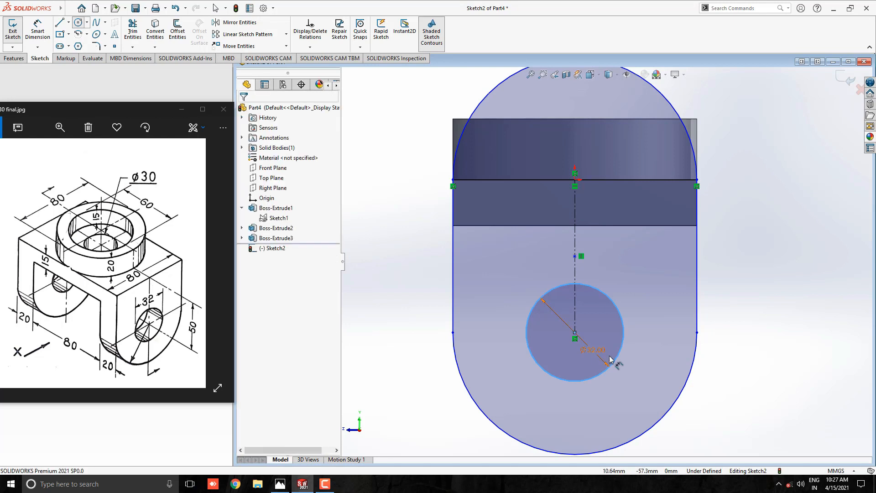
# Extrude the slot region below the plate, excluding the circle, as a 20 mm blind boss in the reversed direction, merged with the body.
pyautogui.click(14, 59)
pyautogui.click(16, 36)
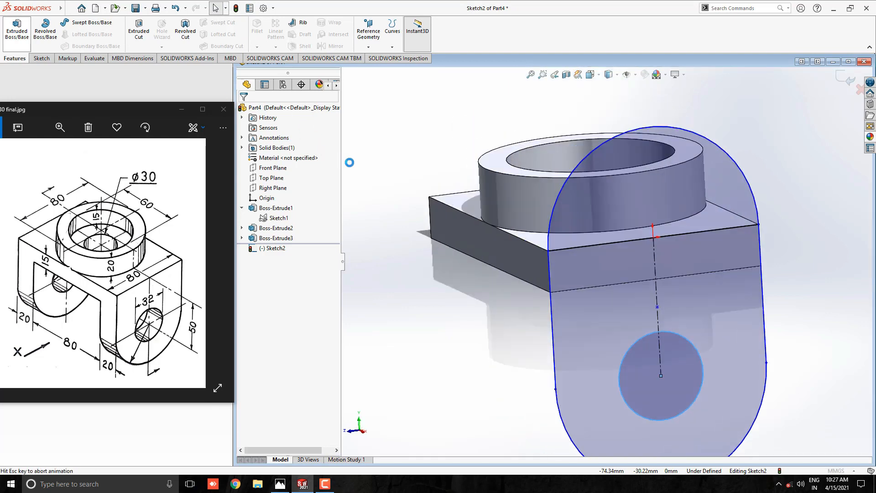
pyautogui.scroll(-2, 719, 372)
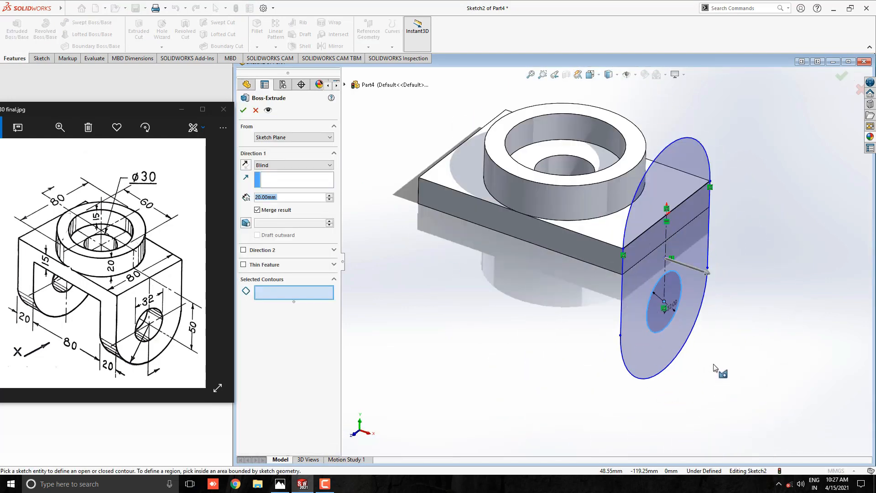
pyautogui.click(685, 288)
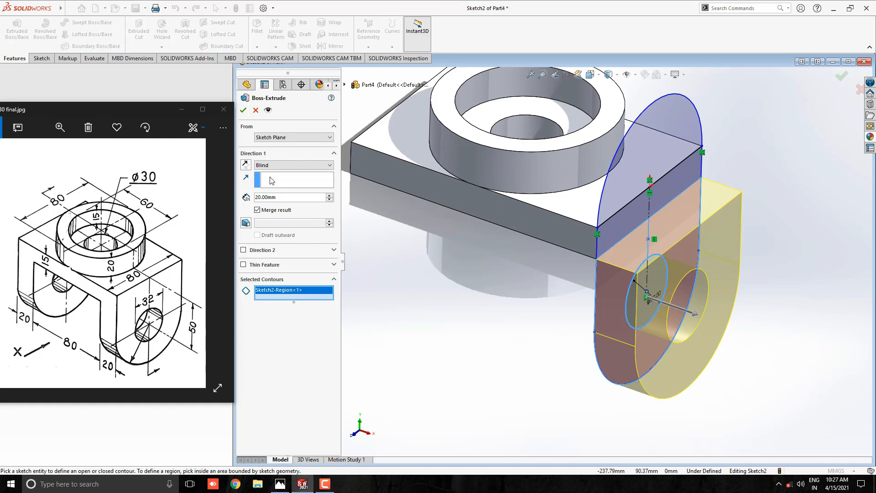
pyautogui.click(246, 165)
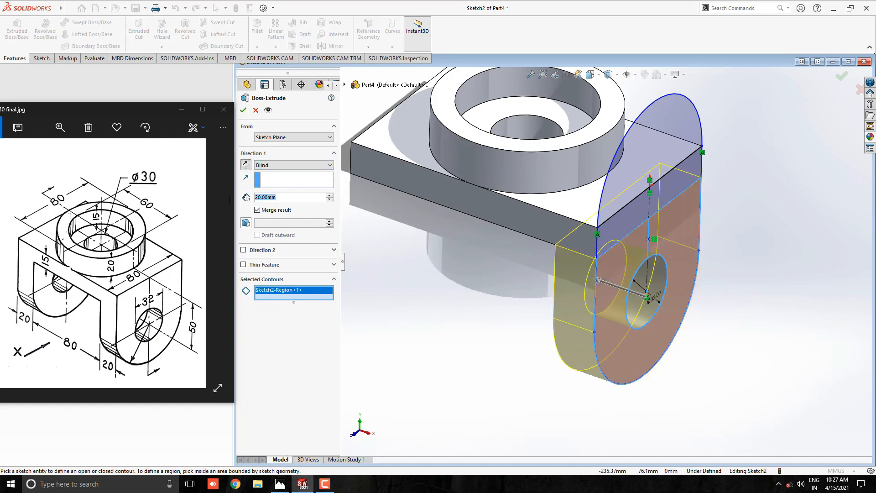
pyautogui.click(243, 110)
pyautogui.scroll(2, 568, 309)
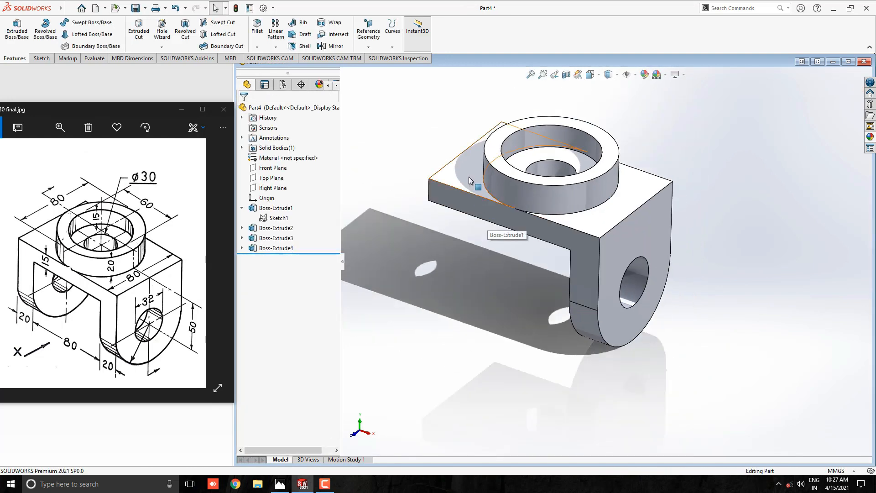
# Mirror the drilled leg extrusion about the Right Plane to create the opposite leg.
pyautogui.scroll(-2, 470, 179)
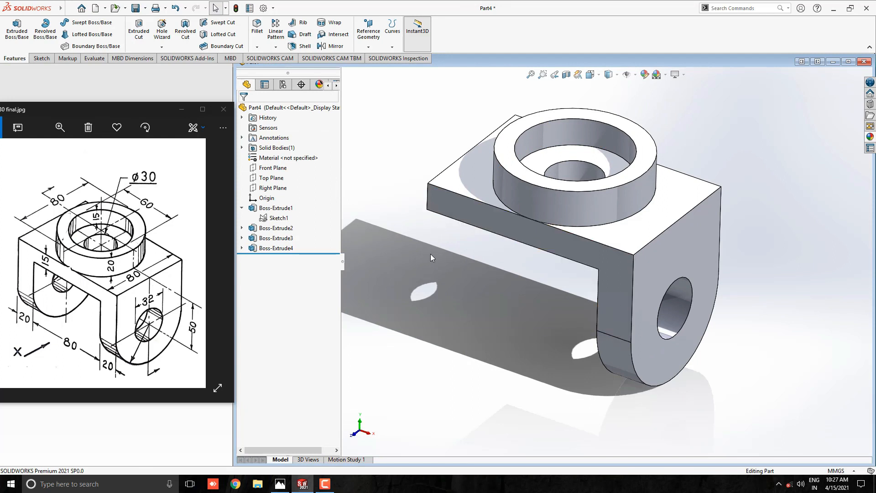
pyautogui.click(273, 249)
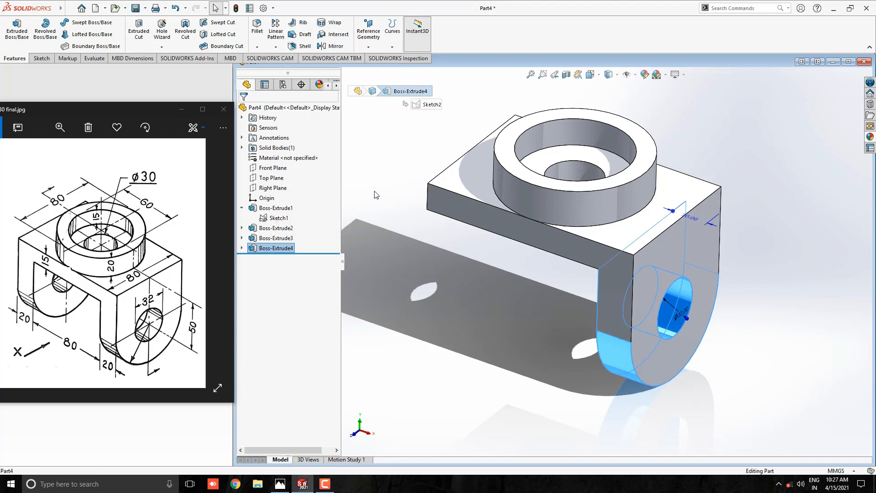
pyautogui.click(330, 46)
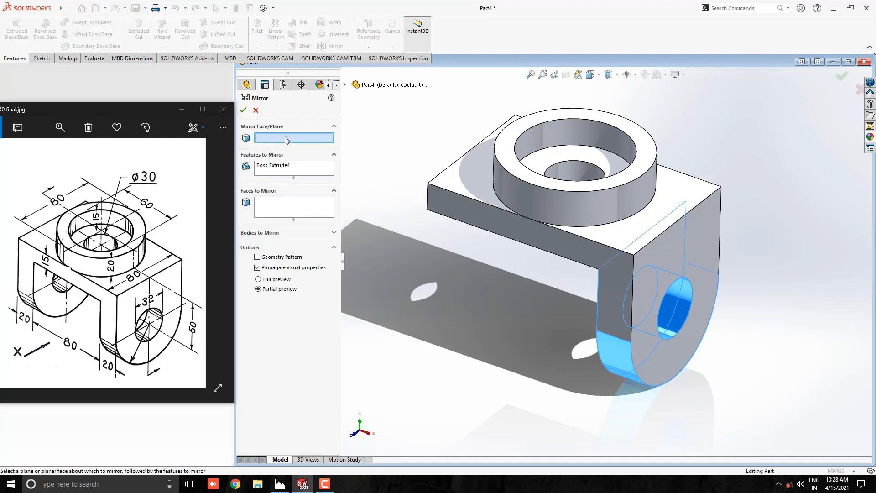
pyautogui.click(344, 85)
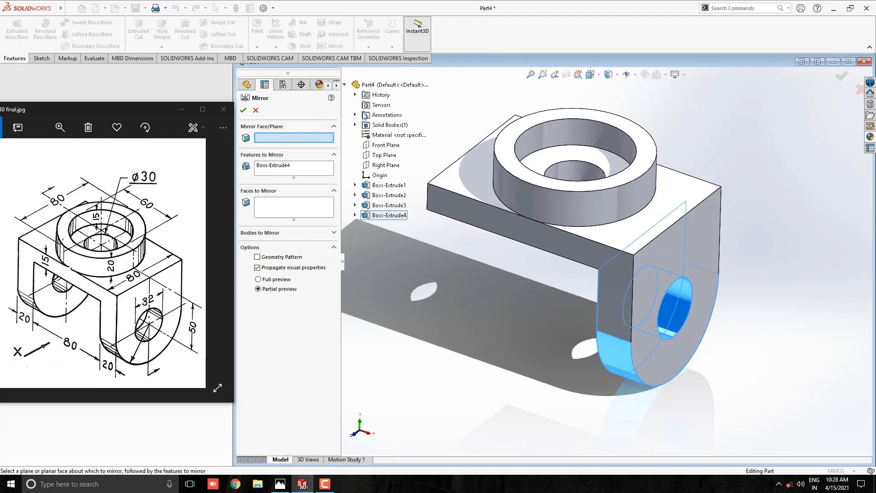
pyautogui.click(380, 166)
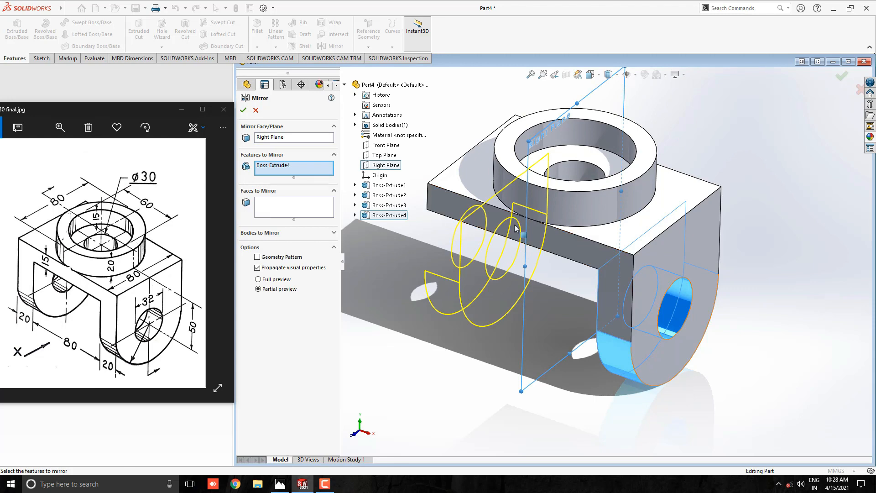
pyautogui.click(243, 111)
pyautogui.scroll(3, 435, 224)
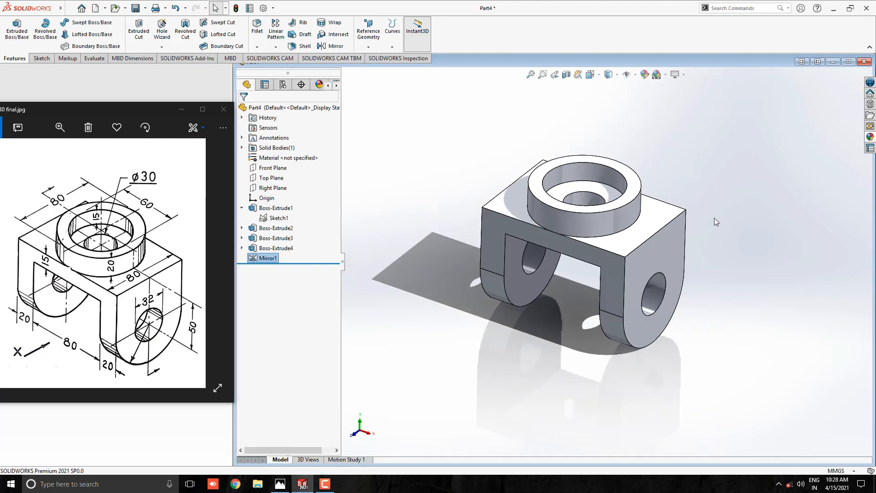
# Minimize the reference drawing and maximize the part window.
pyautogui.scroll(-2, 634, 238)
pyautogui.scroll(-2, 634, 235)
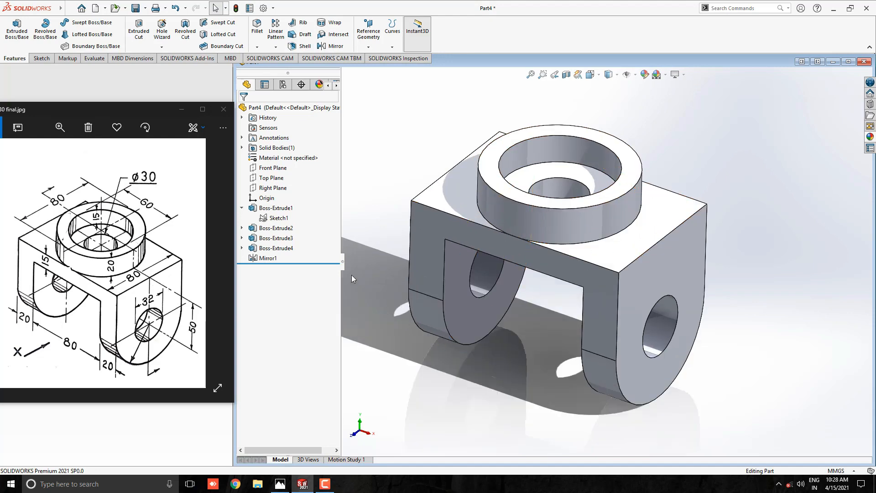
pyautogui.click(182, 110)
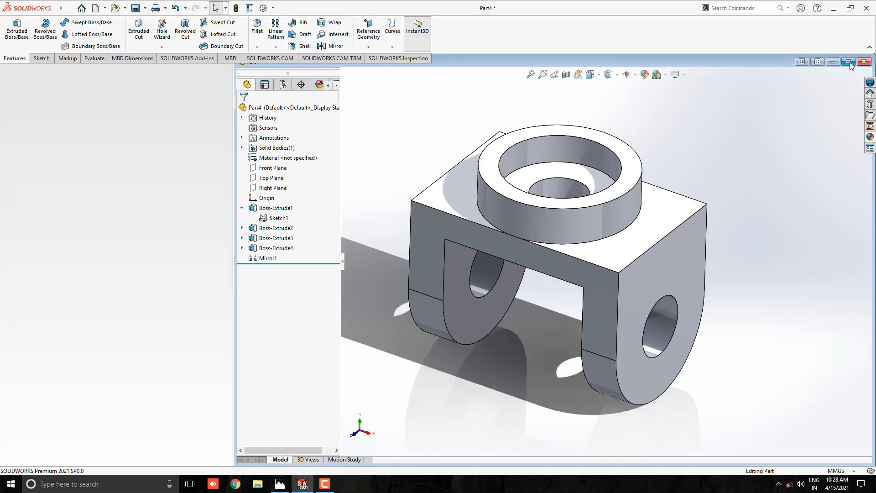
pyautogui.click(850, 63)
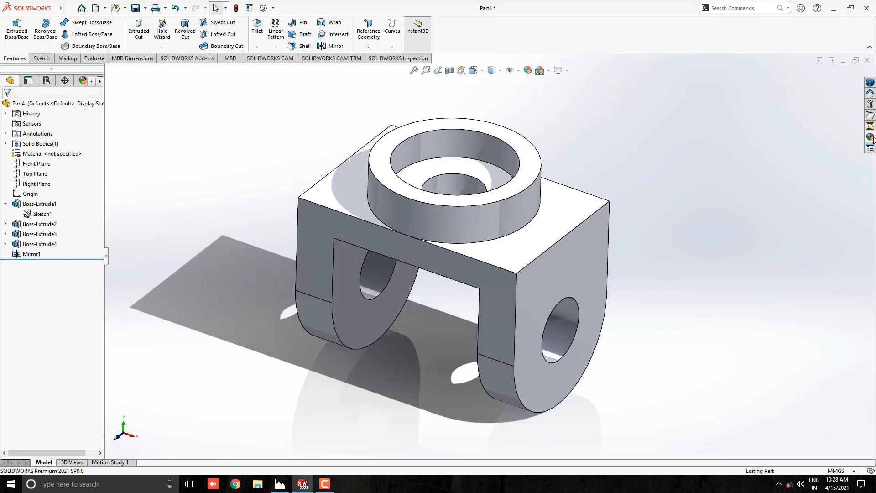
# Apply the cast magnesium appearance to the whole bracket body.
pyautogui.click(870, 136)
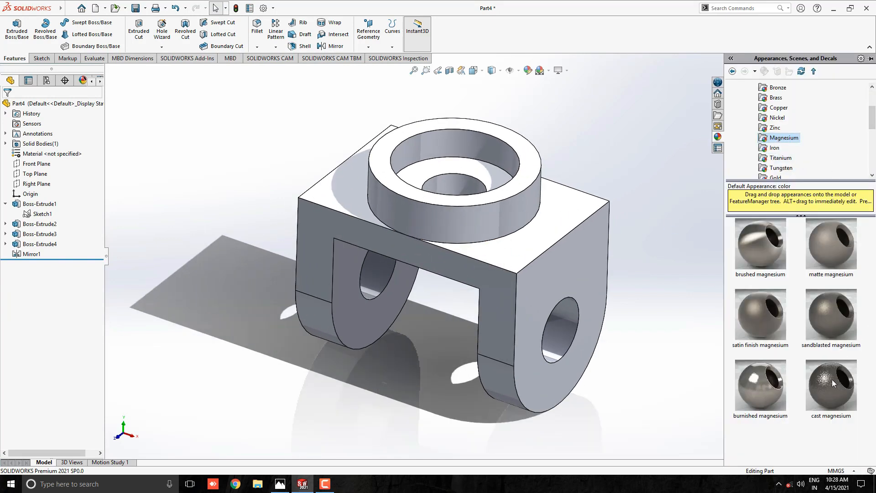
pyautogui.moveTo(833, 383); pyautogui.dragTo(524, 220)
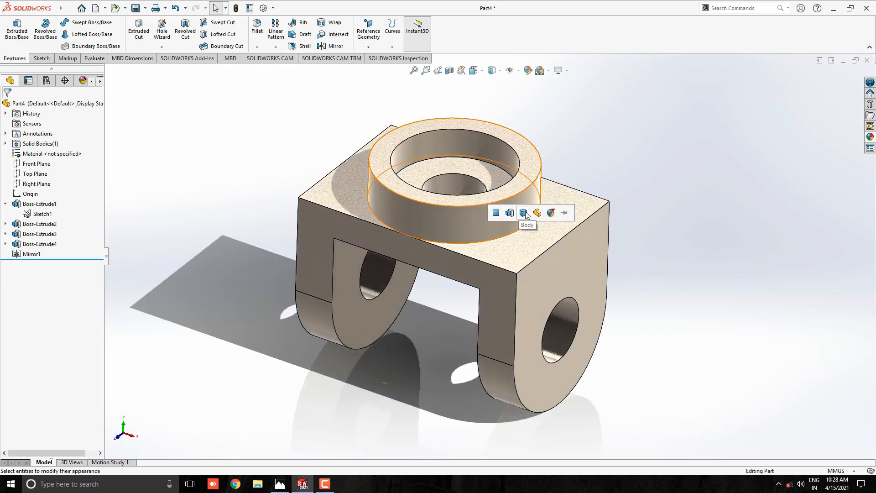
pyautogui.click(524, 212)
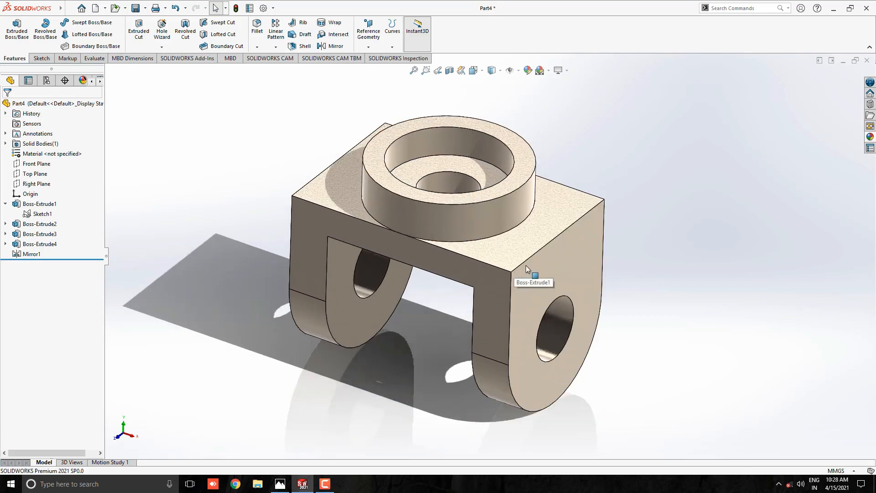
# Inspect the finished bracket from several angles and return it to the isometric view.
pyautogui.moveTo(526, 264); pyautogui.dragTo(336, 313, button='middle')
pyautogui.moveTo(474, 279); pyautogui.dragTo(570, 127, button='middle')
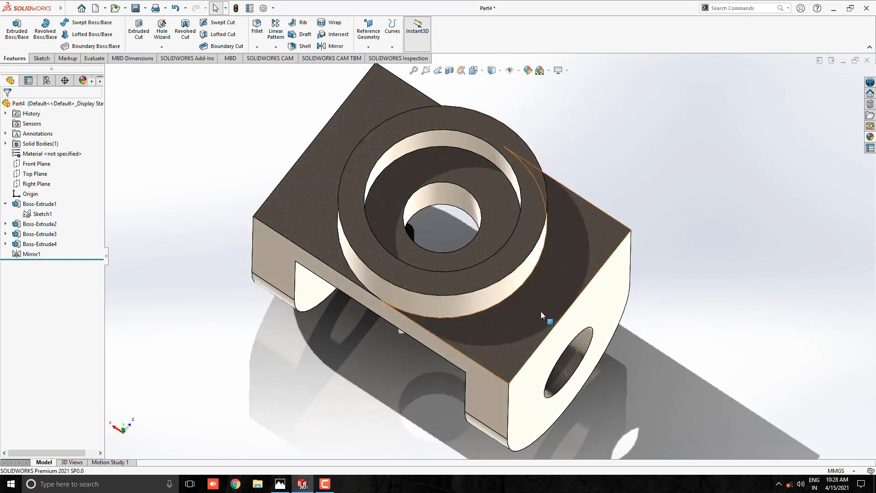
pyautogui.moveTo(541, 311); pyautogui.dragTo(351, 325, button='middle')
pyautogui.press('space')
pyautogui.click(399, 292)
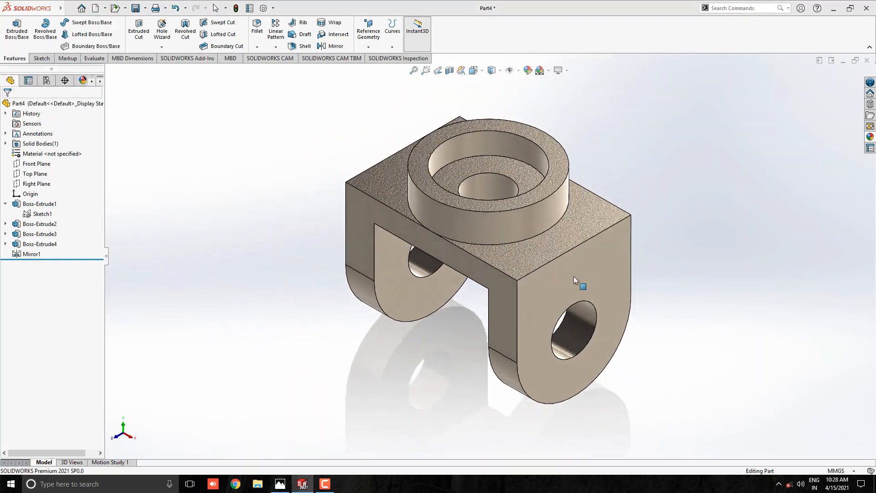